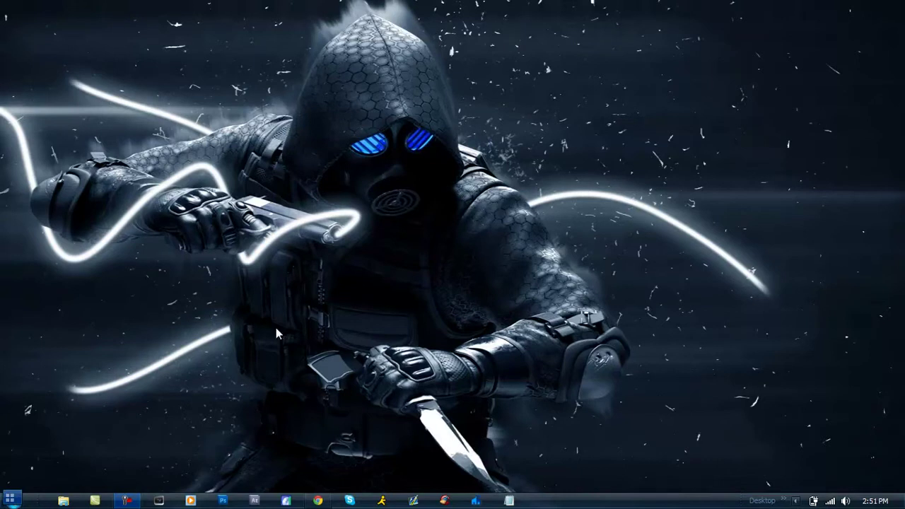
Unhide the desktop icons, then select and deselect the Gino and Fences icons.
double_click(369, 214)
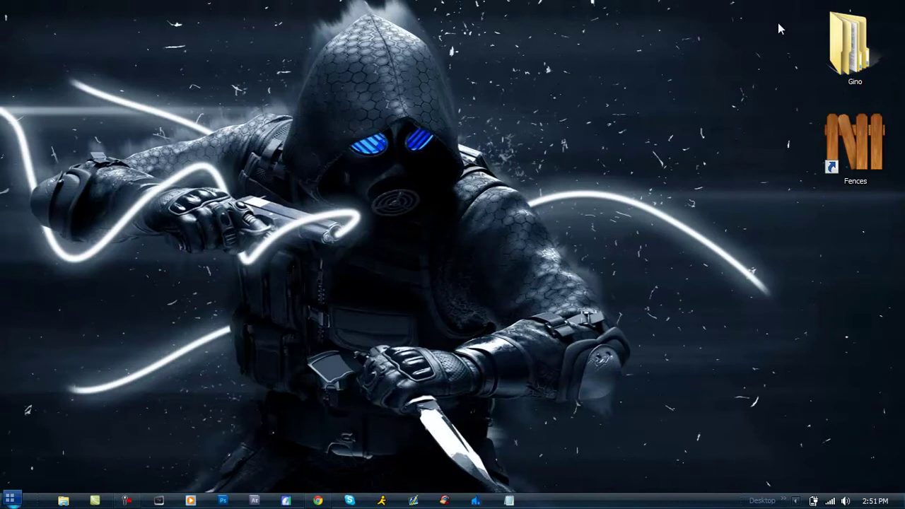
left_click_drag(787, 12, 898, 263)
left_click(661, 249)
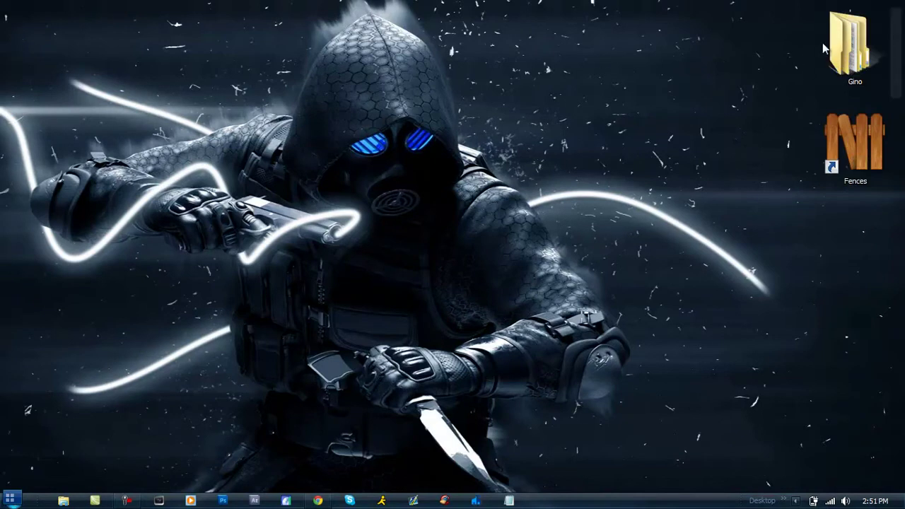
Scroll up and down through the icons in the top-right fence.
scroll(895, 35, "up", 2)
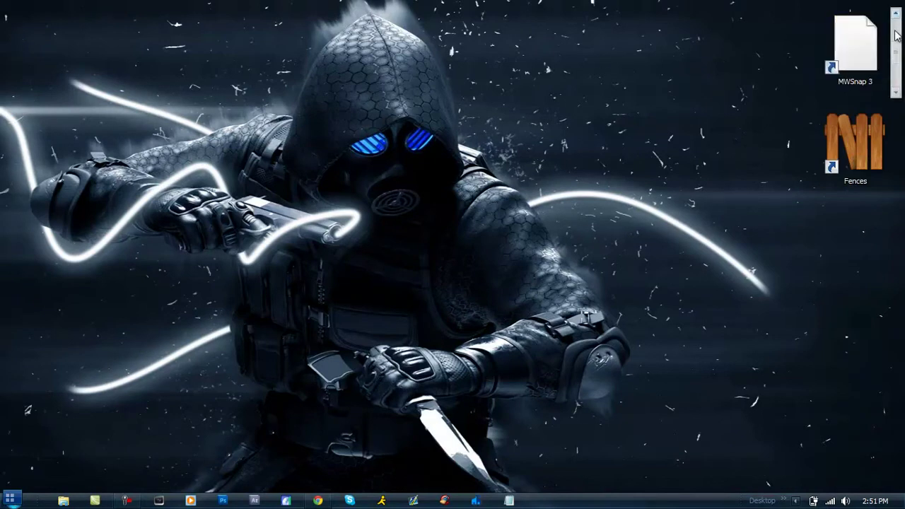
scroll(896, 35, "up", 1)
scroll(897, 84, "down", 2)
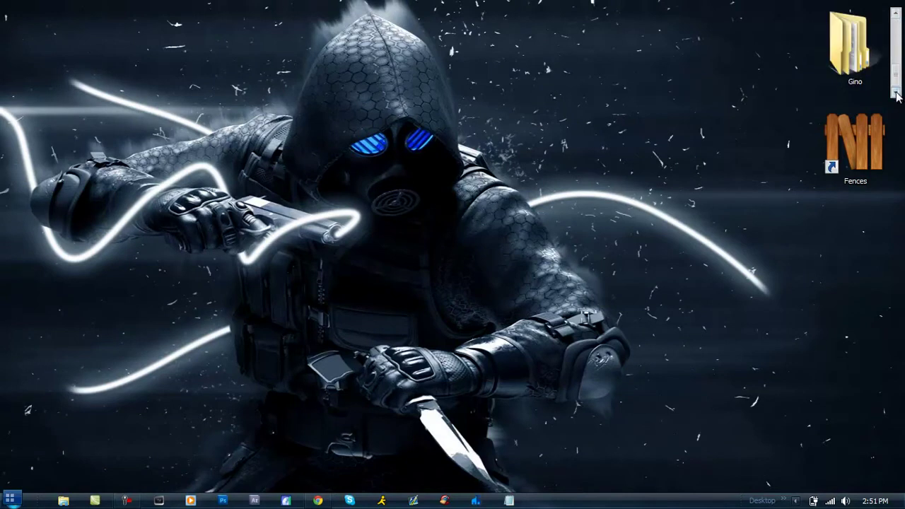
scroll(901, 14, "up", 2)
scroll(899, 49, "down", 2)
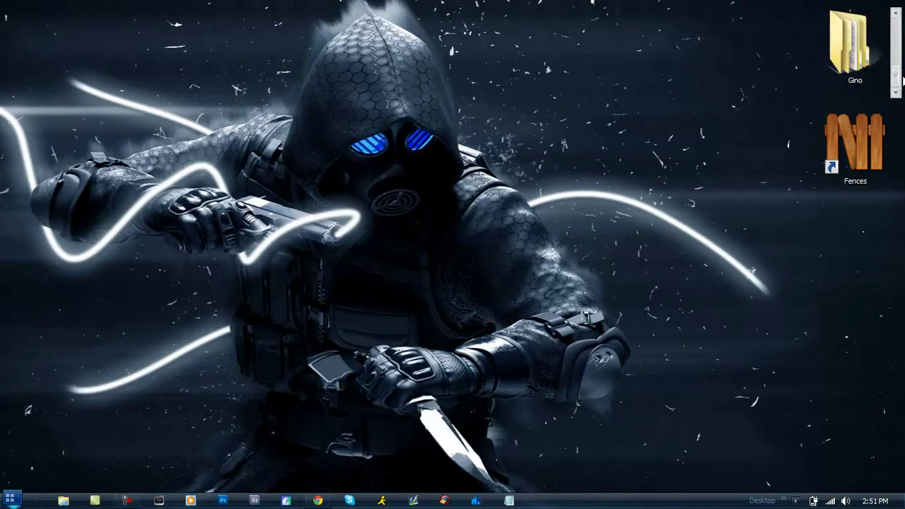
scroll(897, 78, "up", 2)
scroll(897, 47, "down", 2)
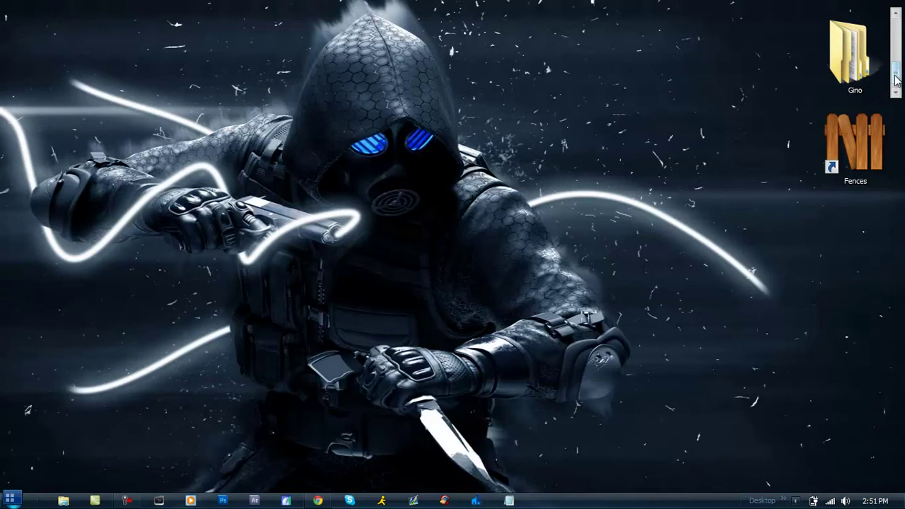
scroll(897, 57, "up", 2)
scroll(896, 57, "down", 2)
scroll(870, 57, "up", 2)
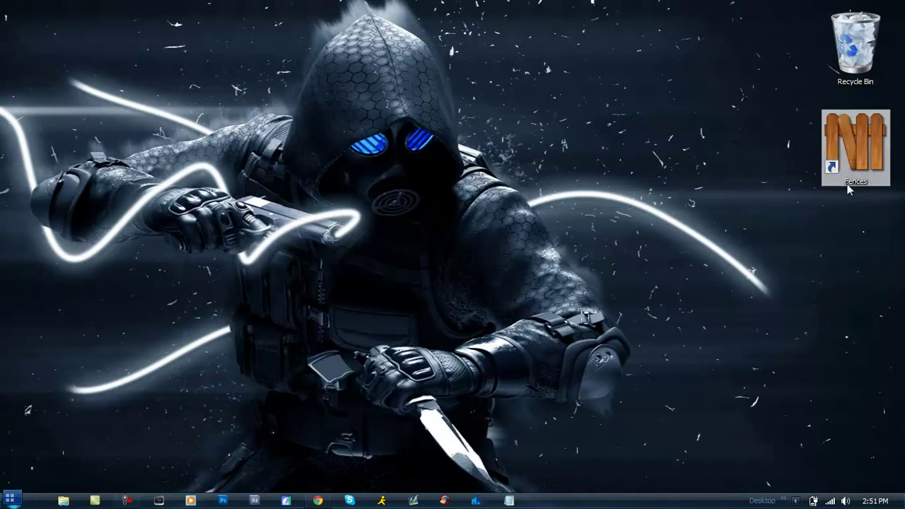
Search the Stardock site for 'Fences' and open the Fences product page.
left_click(319, 501)
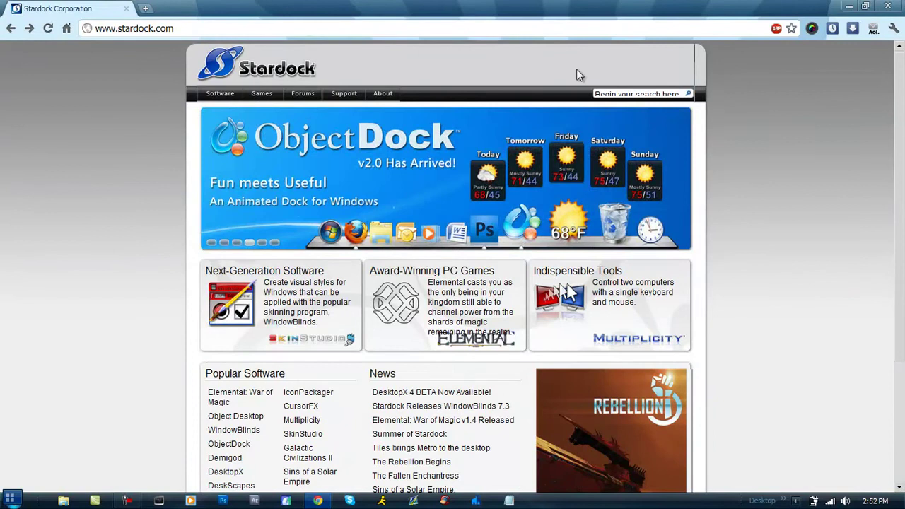
left_click(608, 90)
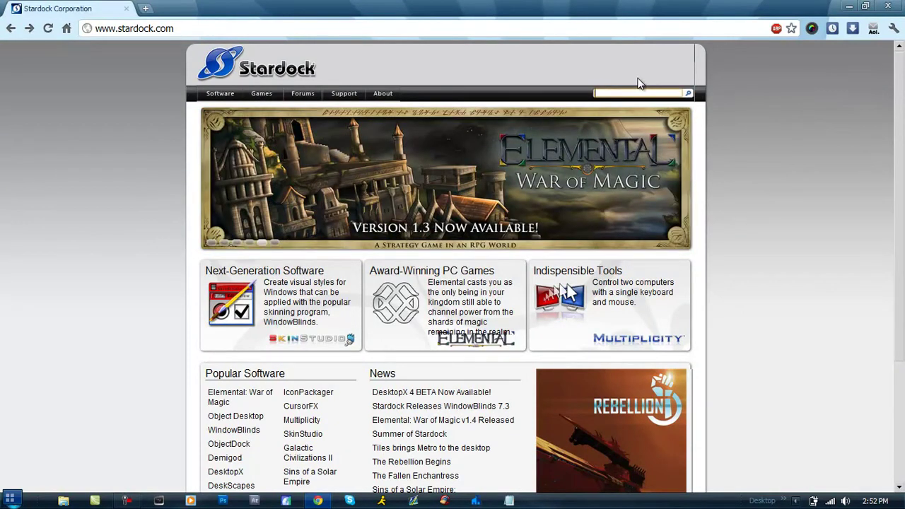
type("f")
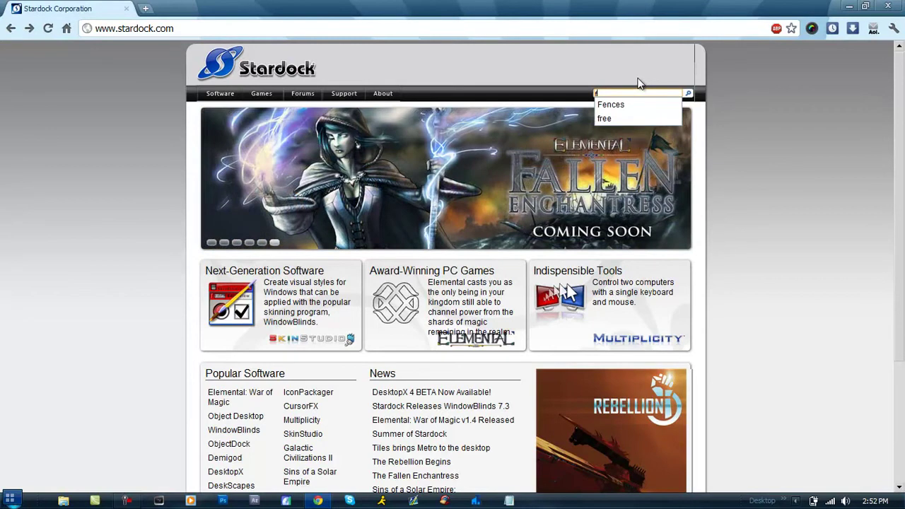
left_click(643, 106)
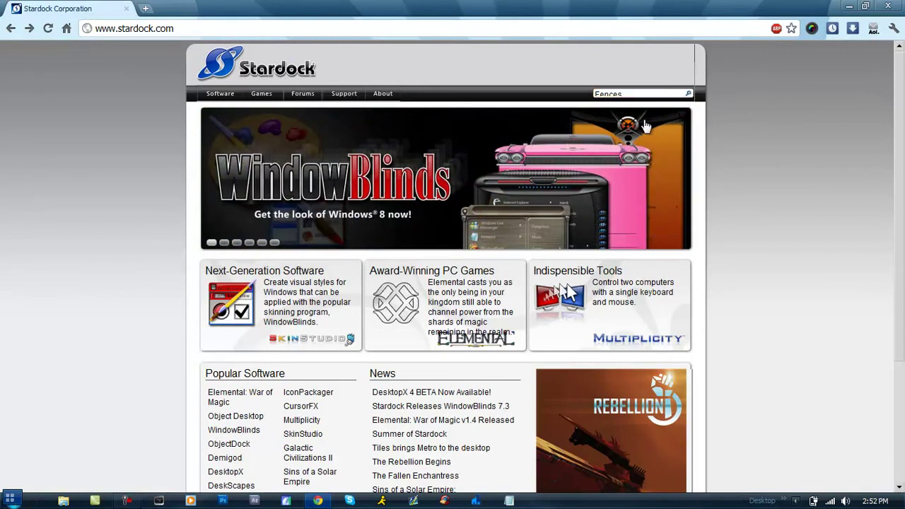
left_click(690, 95)
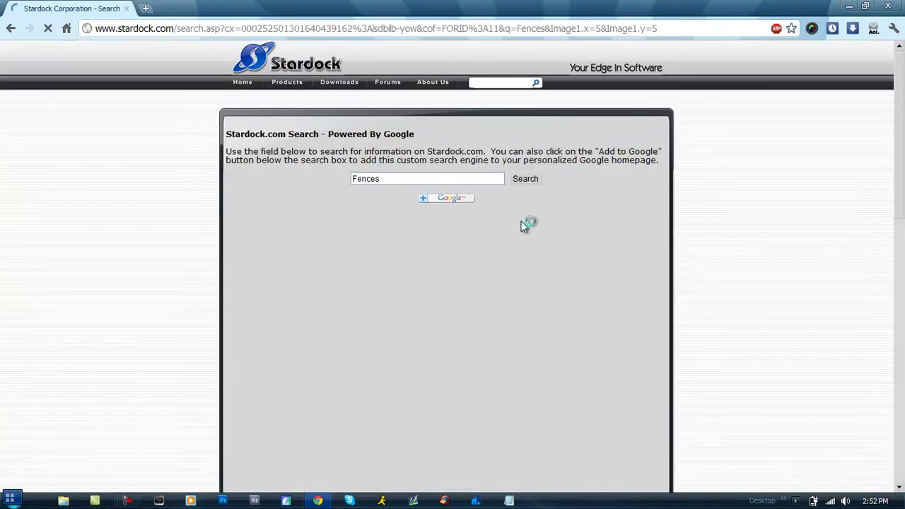
left_click(389, 244)
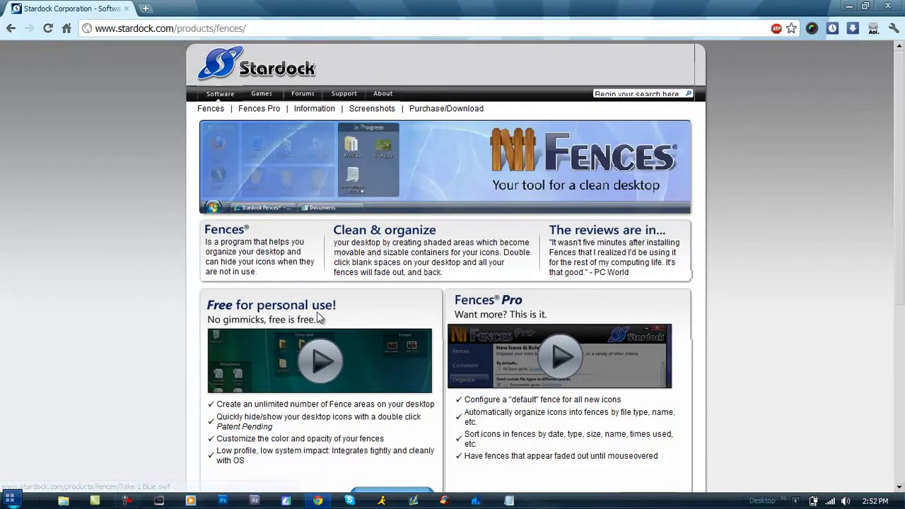
Select the 'Free for personal use!' heading, clear it, and minimize Chrome.
triple_click(233, 317)
triple_click(234, 317)
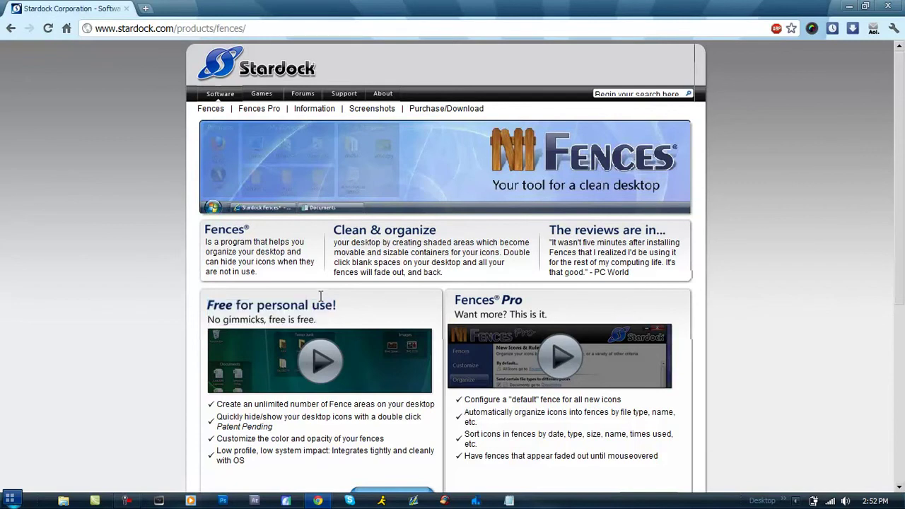
left_click(387, 312)
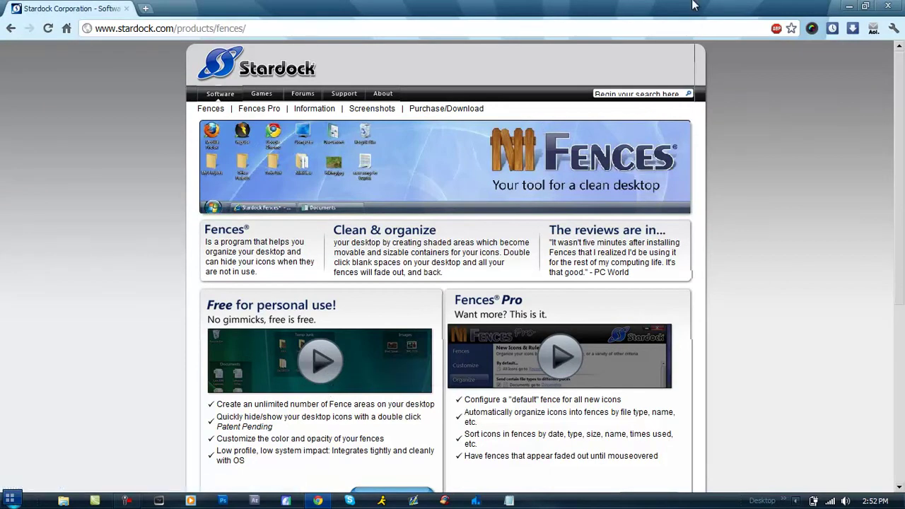
left_click(846, 6)
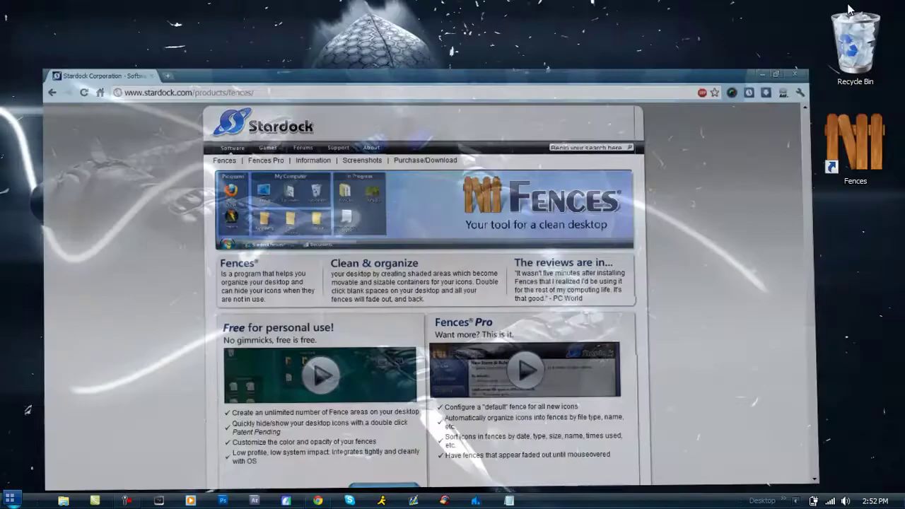
Launch Fences settings from the shortcut, close it, and reopen via desktop Configure Fences...
left_click(861, 139)
double_click(861, 139)
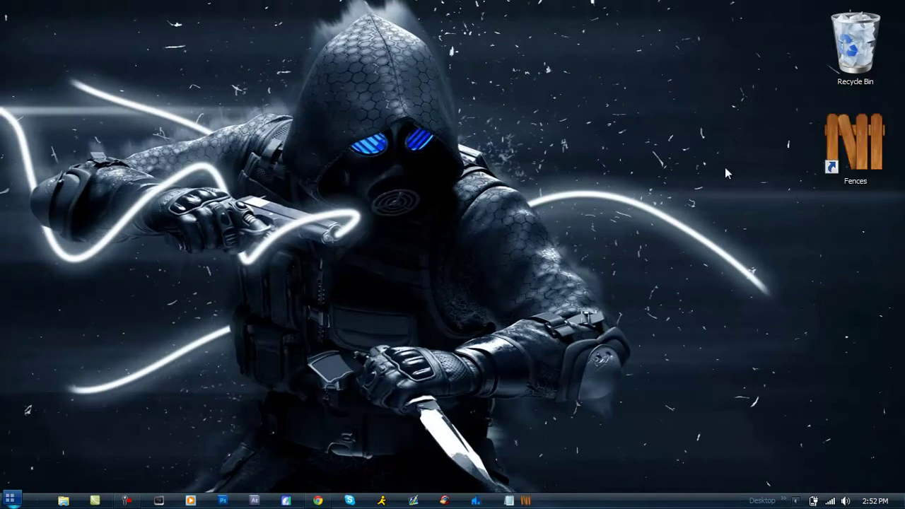
right_click(722, 155)
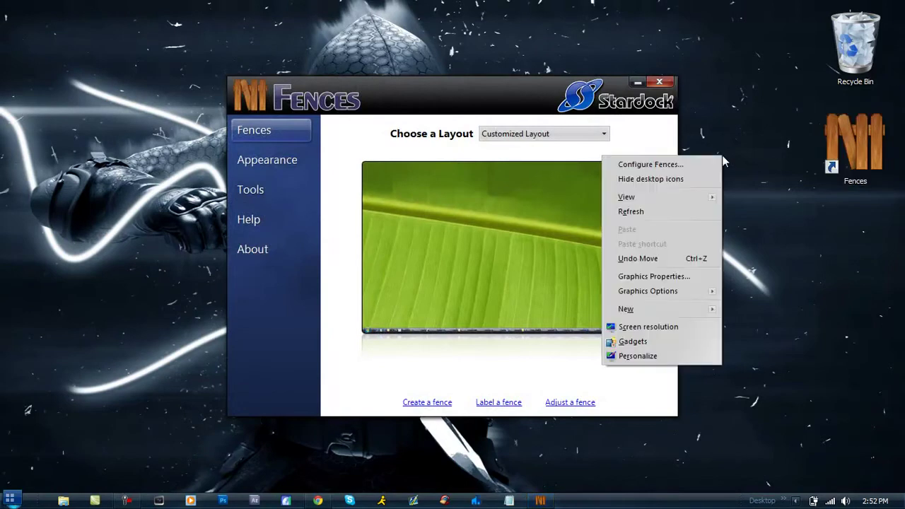
left_click(660, 82)
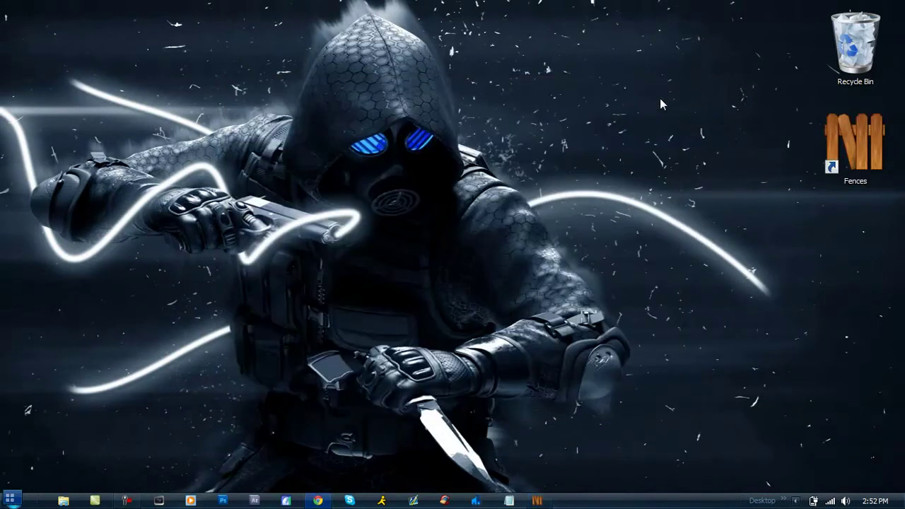
right_click(540, 99)
left_click(575, 108)
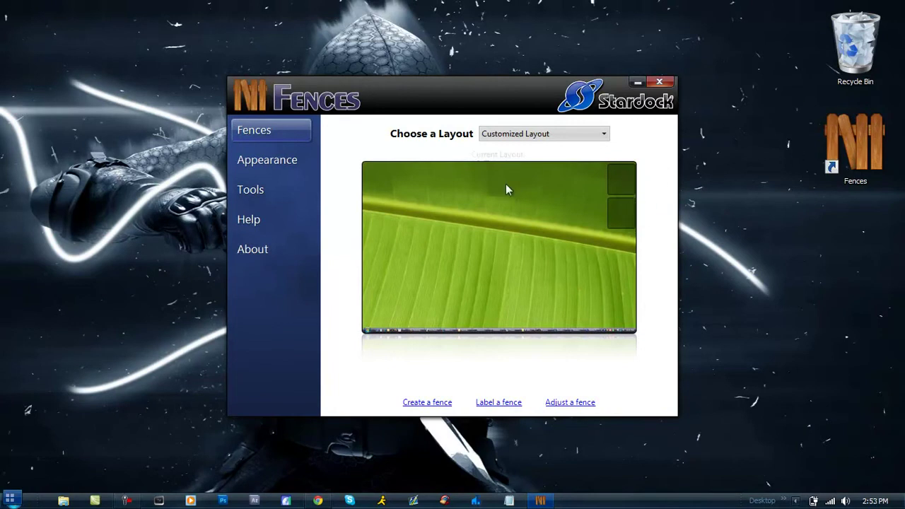
On Appearance, max out transparency and color intensity, tweaking tint and saturation.
left_click(276, 168)
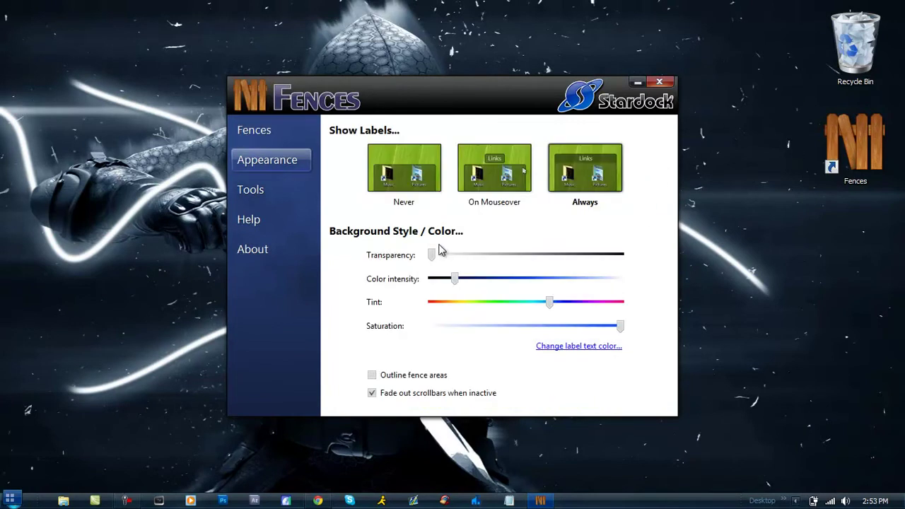
left_click_drag(432, 256, 663, 250)
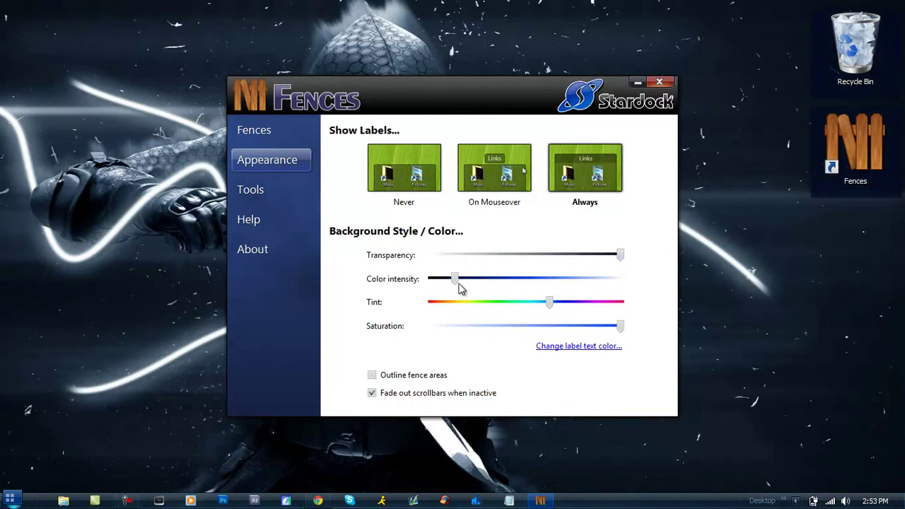
mouse_move(458, 286)
left_mouse_down()
mouse_move(607, 281)
mouse_move(416, 301)
mouse_move(460, 293)
mouse_move(445, 293)
left_mouse_up()
left_click_drag(549, 303, 543, 320)
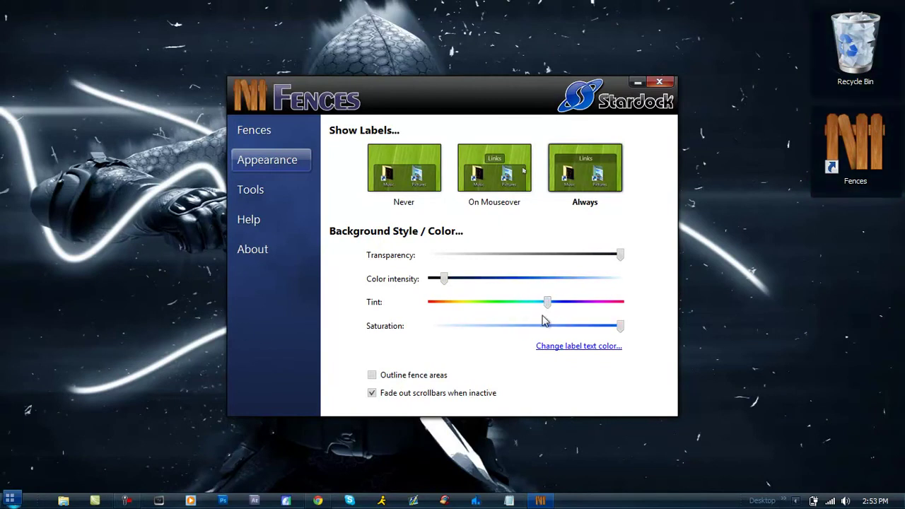
mouse_move(620, 327)
left_mouse_down()
mouse_move(475, 332)
mouse_move(623, 331)
left_mouse_up()
left_click_drag(448, 281, 658, 259)
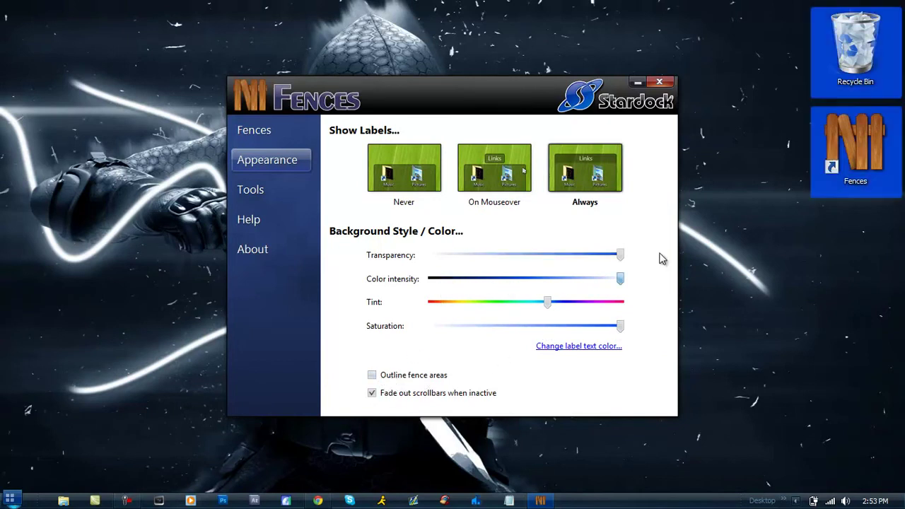
Shift the fence tint toward cyan and leave Outline fence areas unchecked.
left_click(373, 375)
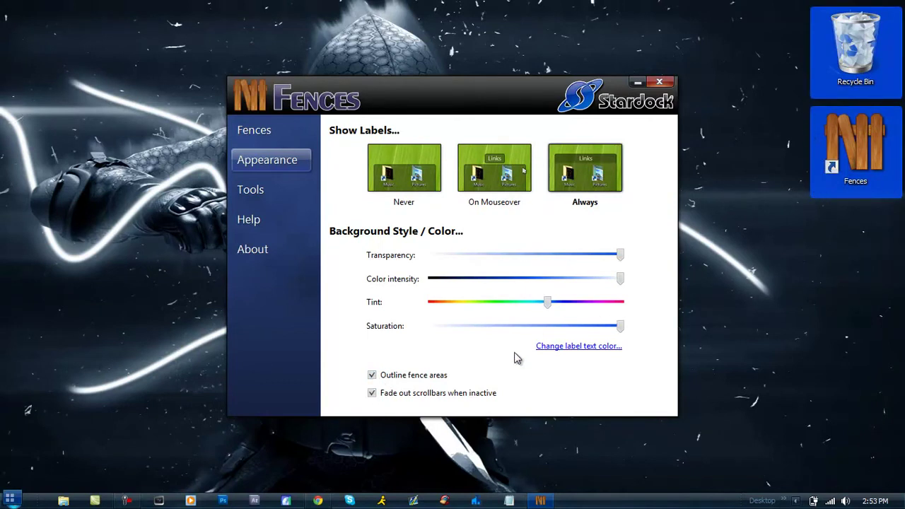
left_click_drag(549, 305, 532, 314)
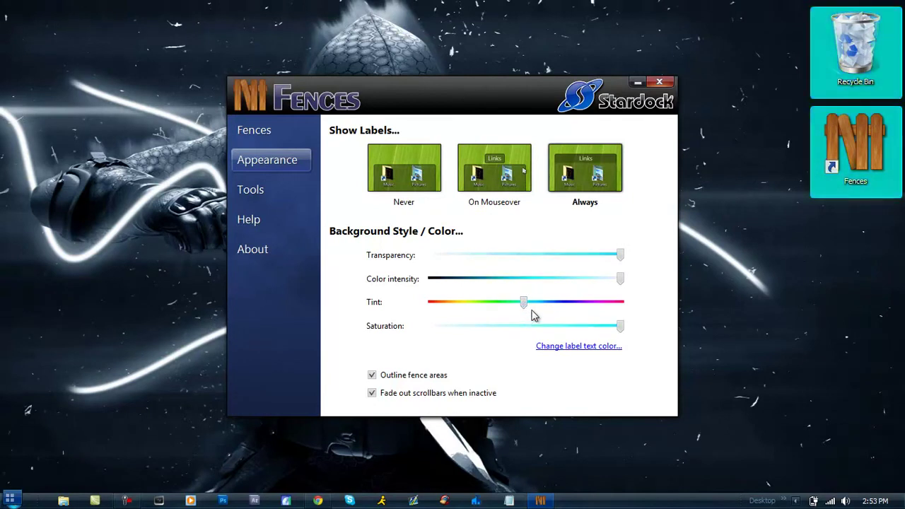
left_click(372, 375)
left_click(373, 375)
left_click(373, 377)
left_click(373, 377)
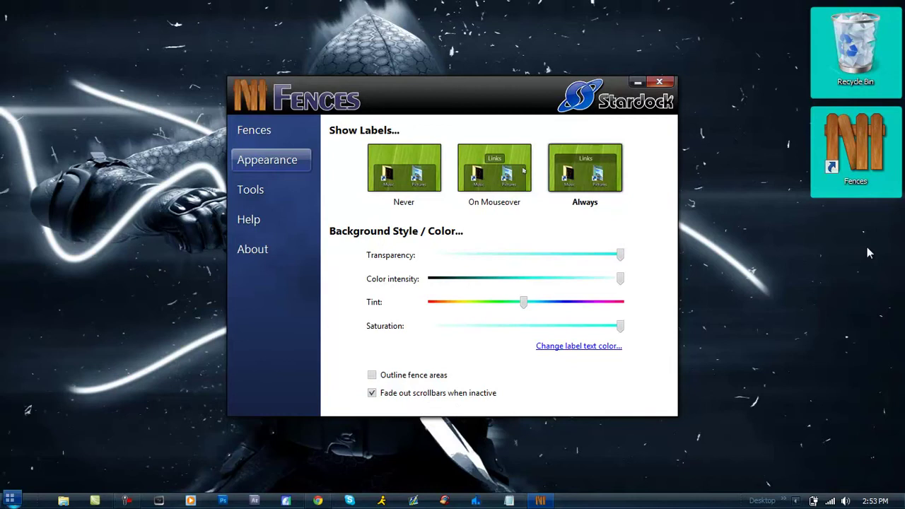
Toggle Fade out scrollbars off and back on for inactive fences.
mouse_move(893, 49)
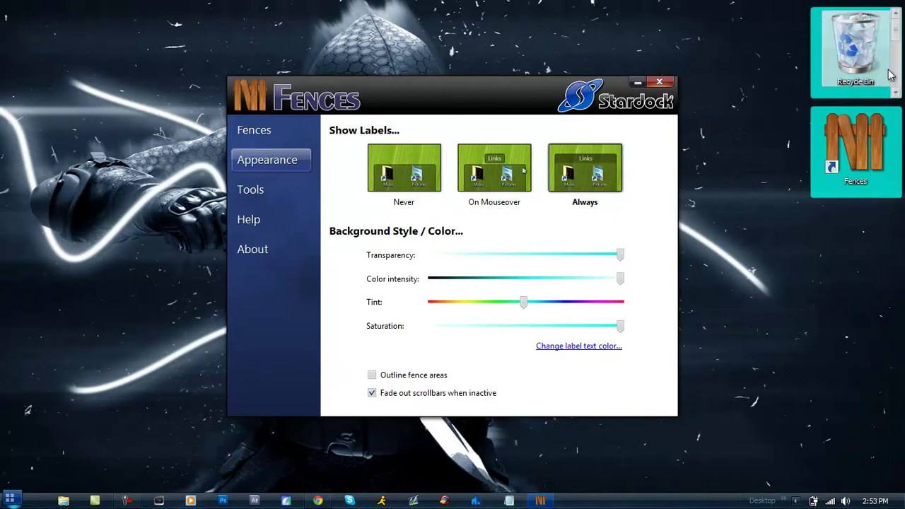
left_click_drag(896, 29, 901, 7)
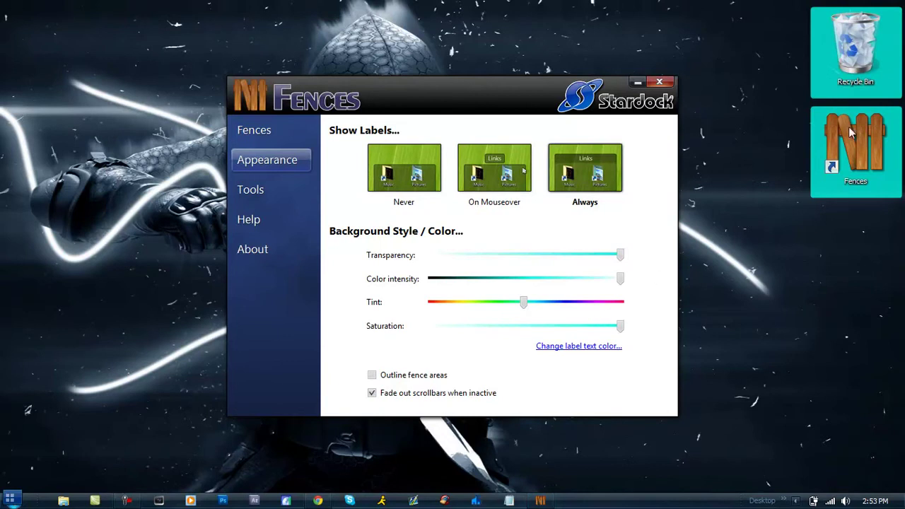
mouse_move(880, 53)
left_click(372, 394)
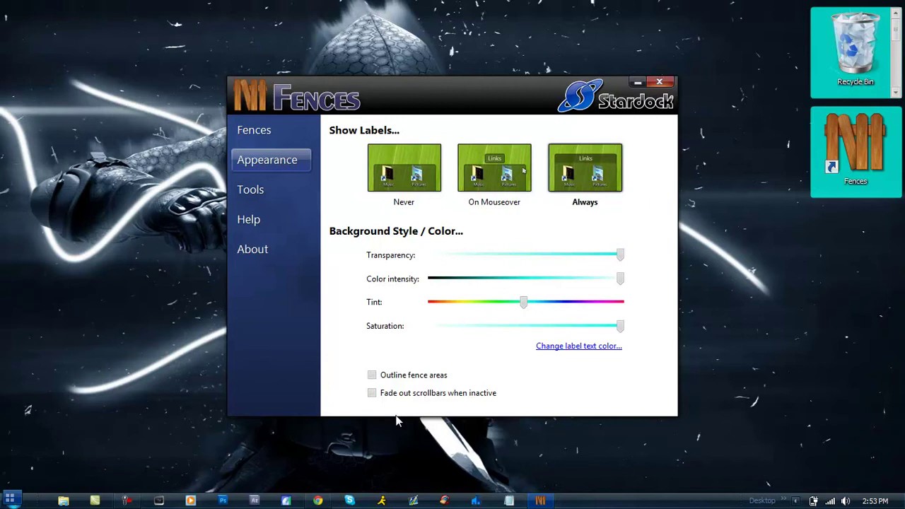
left_click(373, 394)
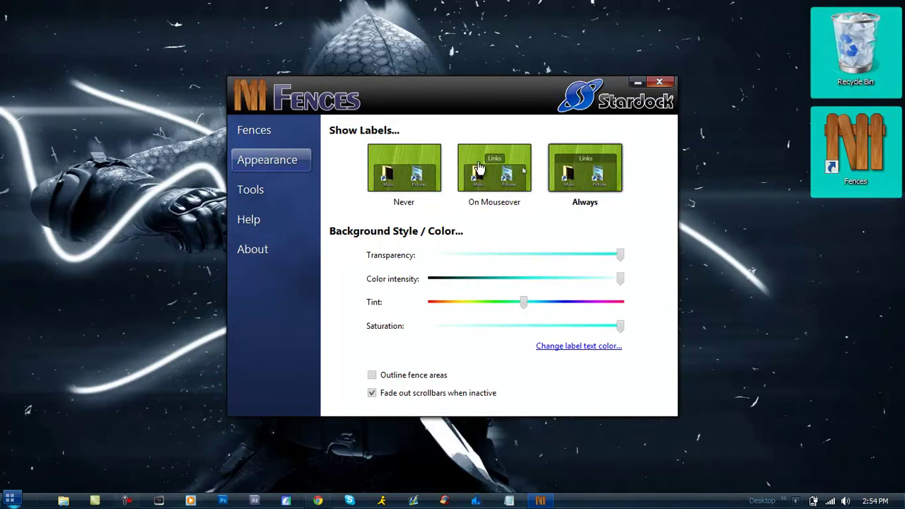
Try Show Labels Never and Mouseover, set it to Always, then draw a new fence area.
left_click(415, 182)
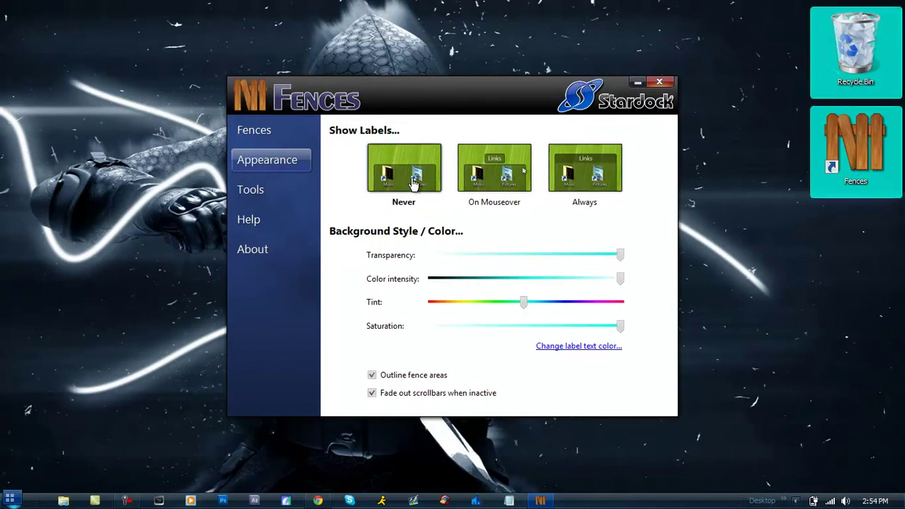
left_click(479, 176)
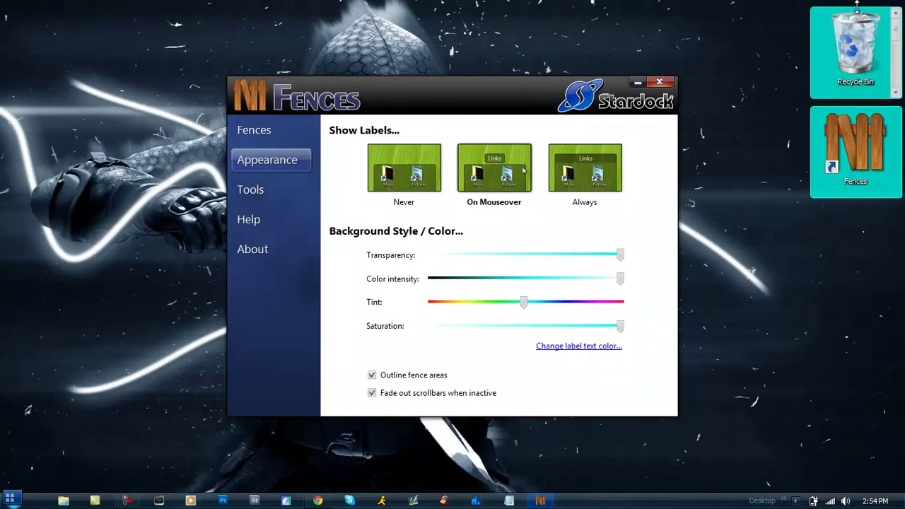
left_click(610, 153)
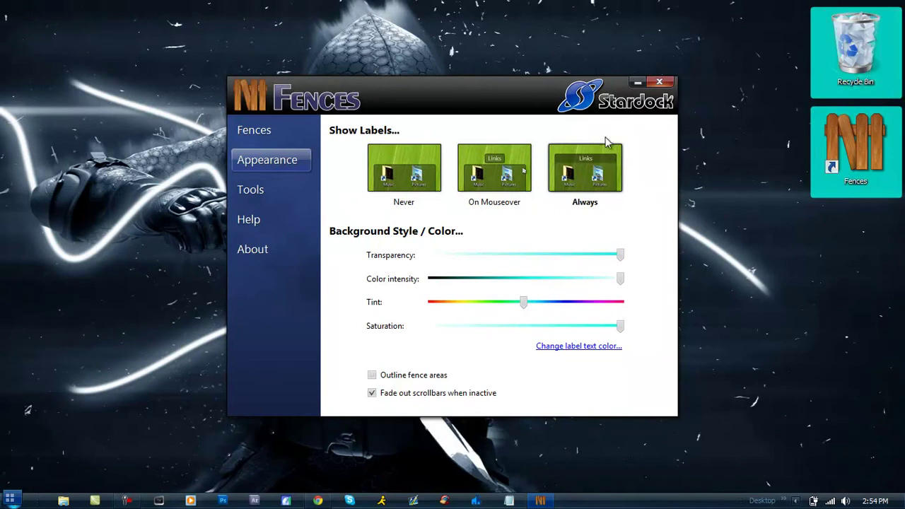
left_click_drag(734, 147, 754, 206)
Create the new fence named 'lol' and lower color intensity to dark teal.
left_click(782, 214)
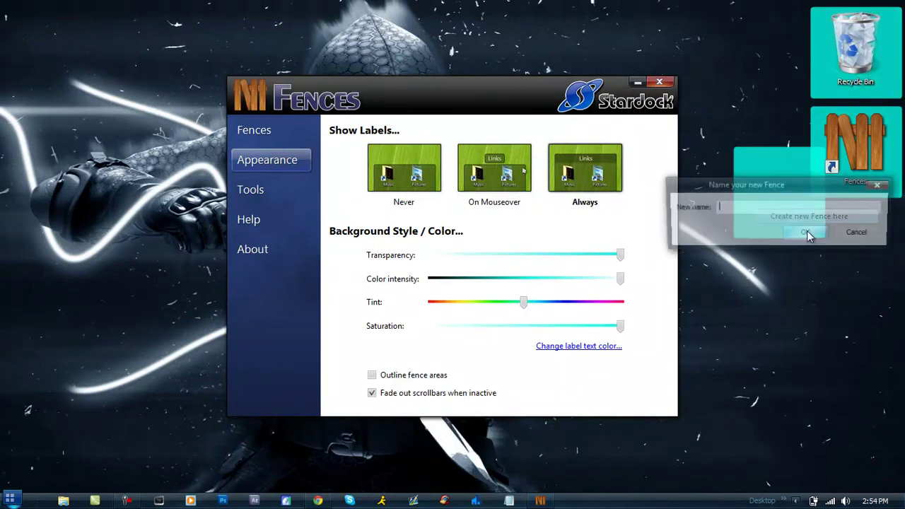
left_click(795, 239)
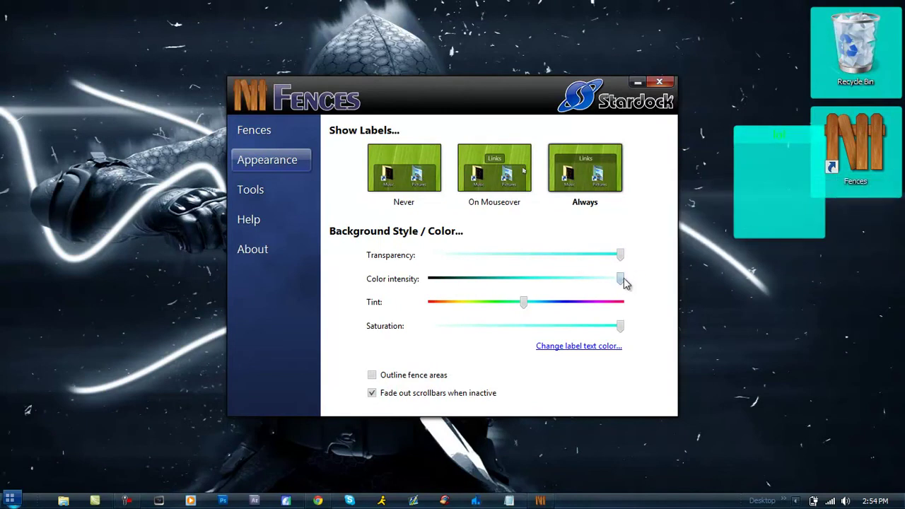
left_click_drag(620, 278, 514, 290)
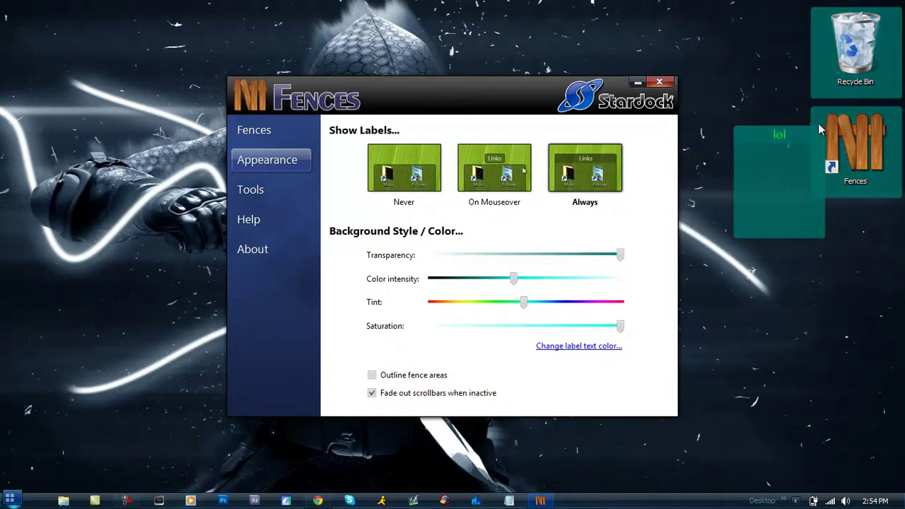
Move the lol fence below the Fences icon and resize it against the right edge.
left_click_drag(774, 135, 850, 214)
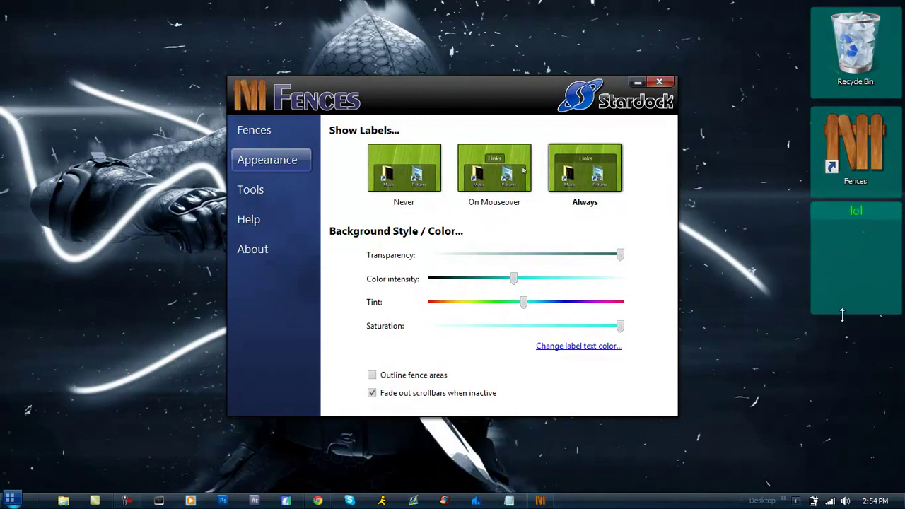
left_click_drag(844, 315, 849, 423)
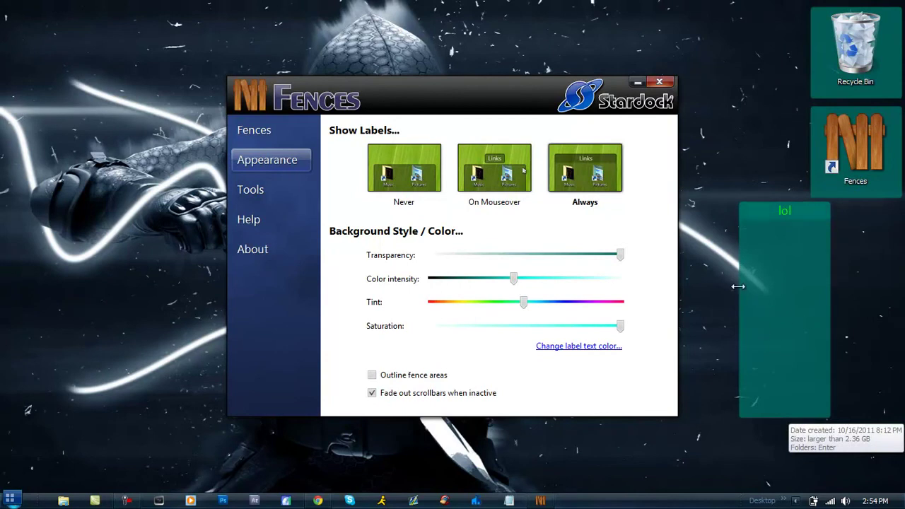
left_click_drag(737, 286, 685, 286)
left_click_drag(731, 224, 807, 222)
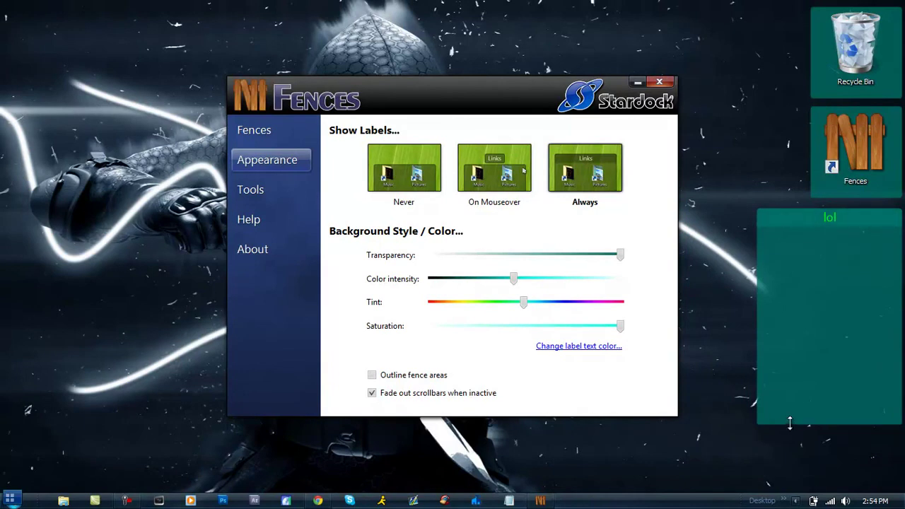
left_click_drag(790, 423, 806, 304)
left_click_drag(759, 267, 813, 258)
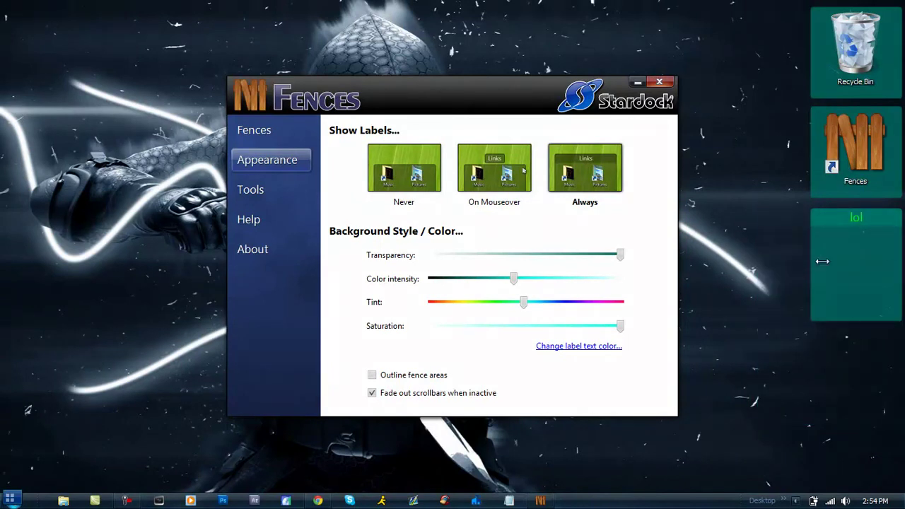
Remove the lol fence, then start and cancel renaming a fence.
right_click(840, 225)
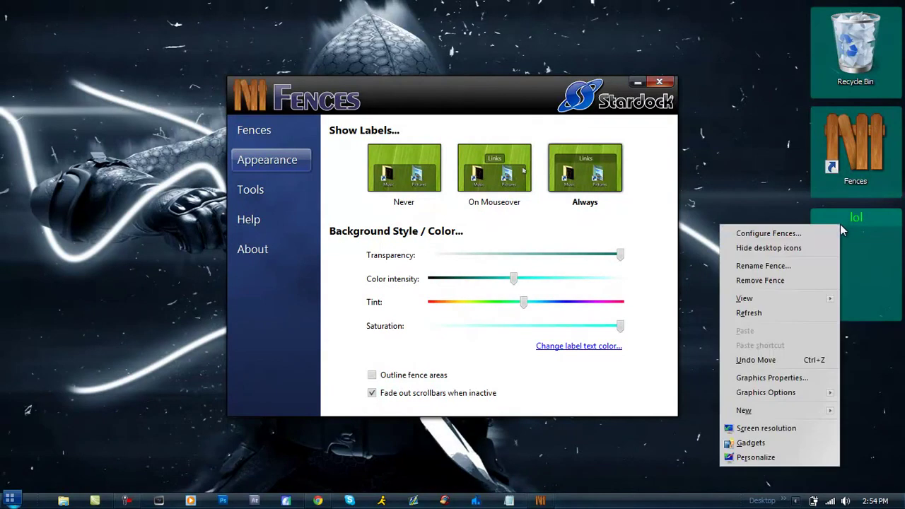
left_click(804, 280)
left_click(494, 300)
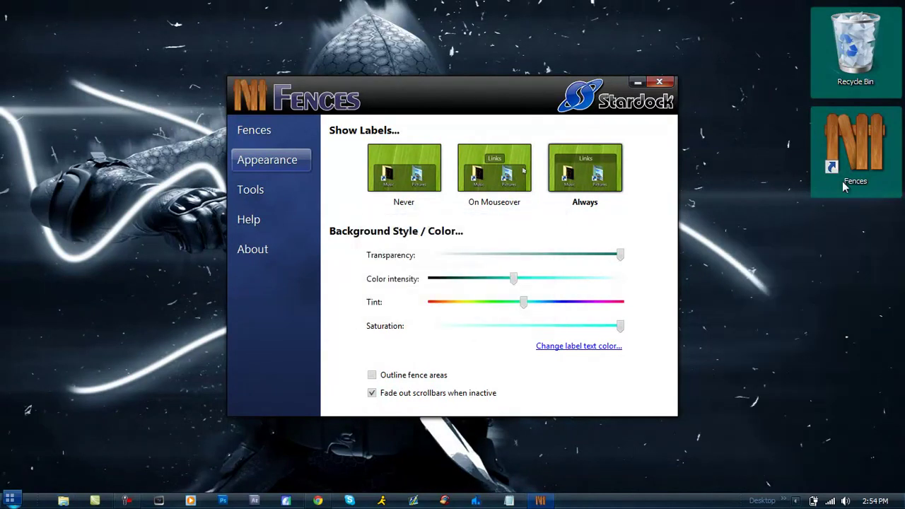
right_click(816, 198)
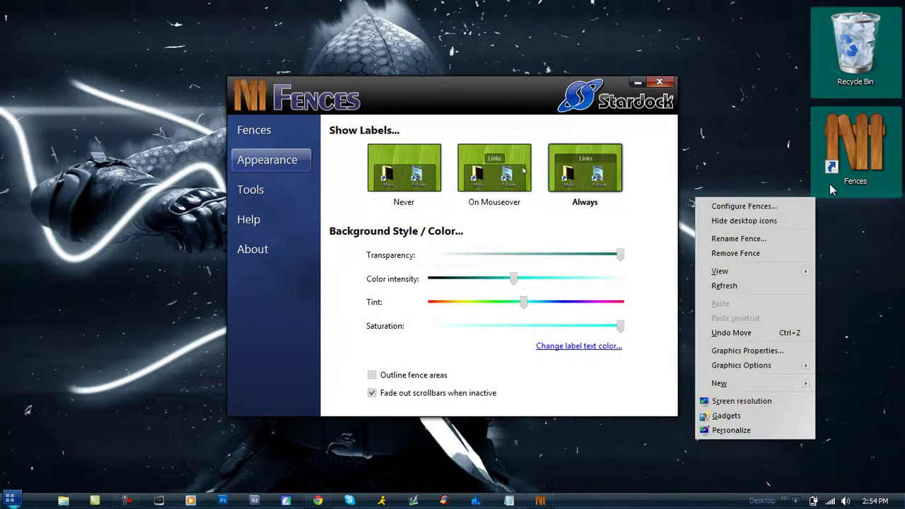
left_click(735, 238)
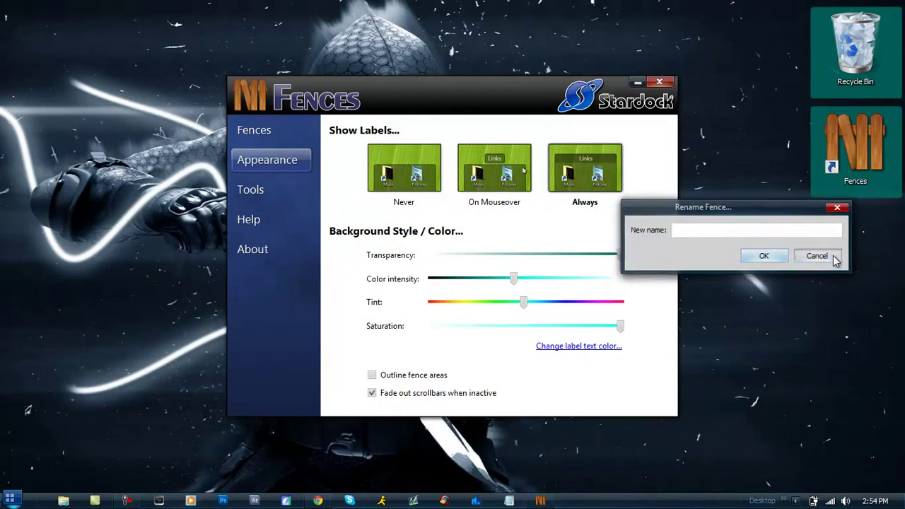
left_click(830, 256)
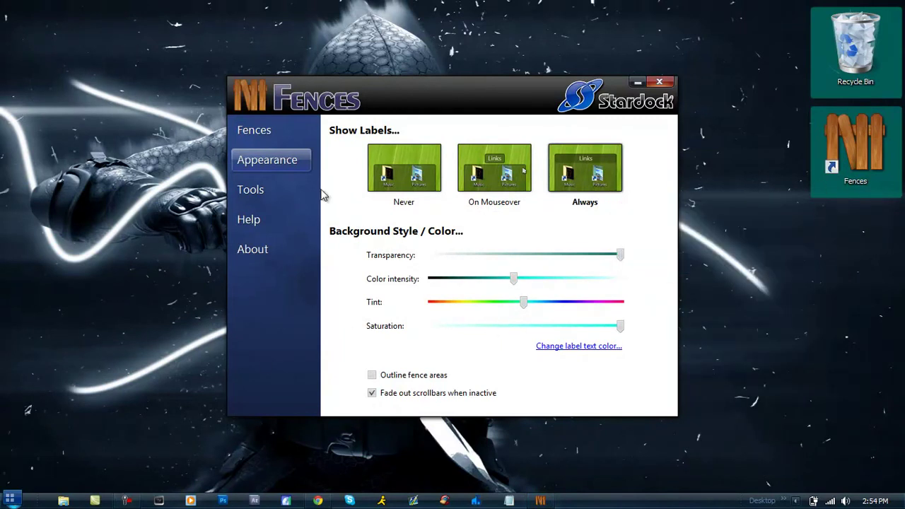
Take a desktop snapshot named 10/26/2011.
left_click(285, 191)
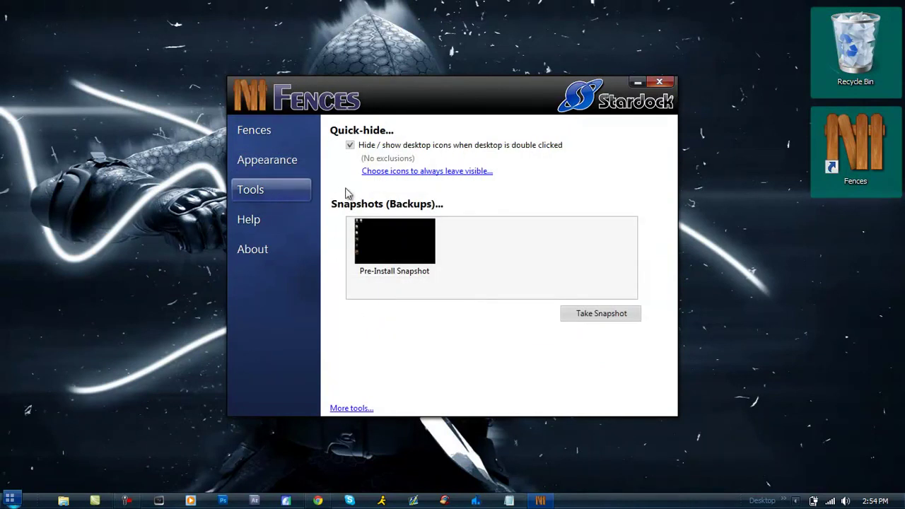
left_click(592, 313)
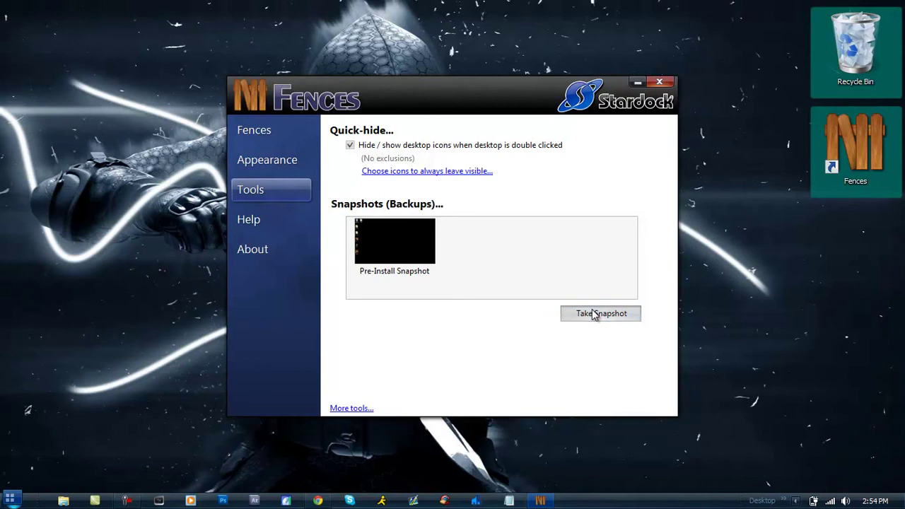
left_click(481, 266)
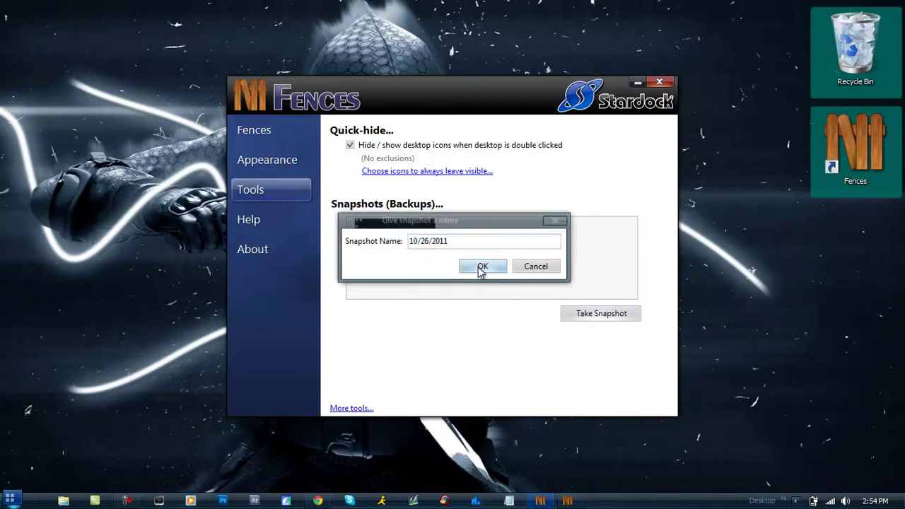
left_click(467, 289)
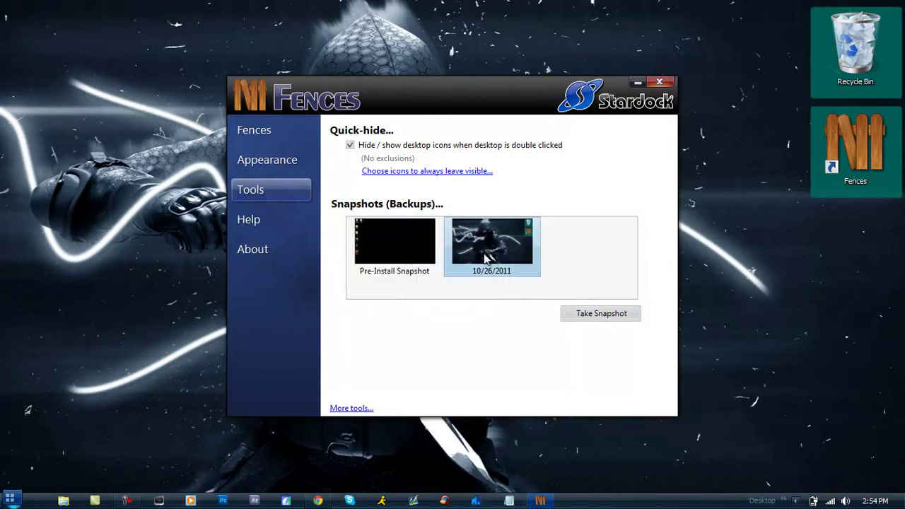
Preview the 10/26/2011 snapshot, close it, and show the Help page.
double_click(485, 256)
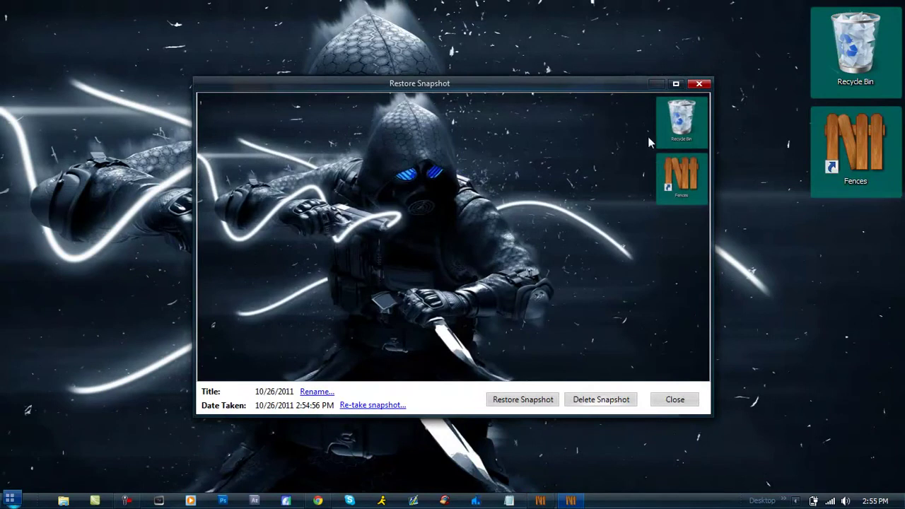
left_click(700, 84)
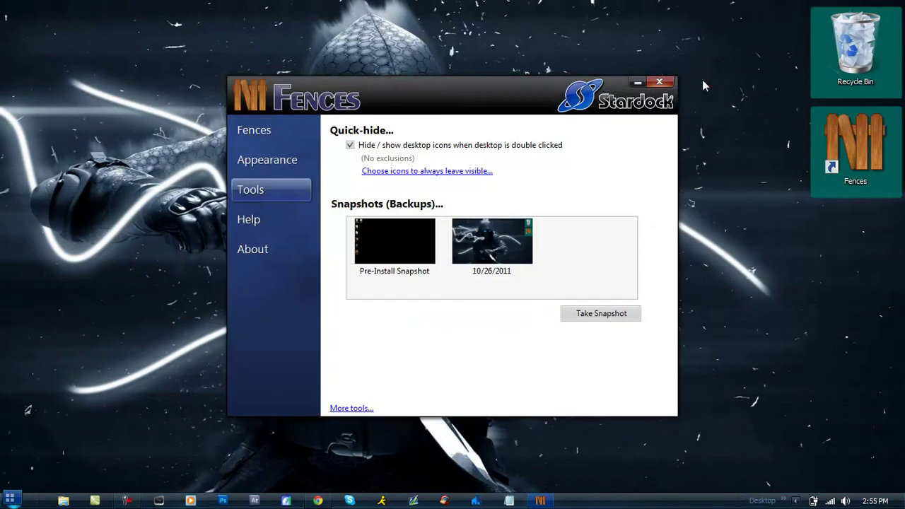
left_click(274, 220)
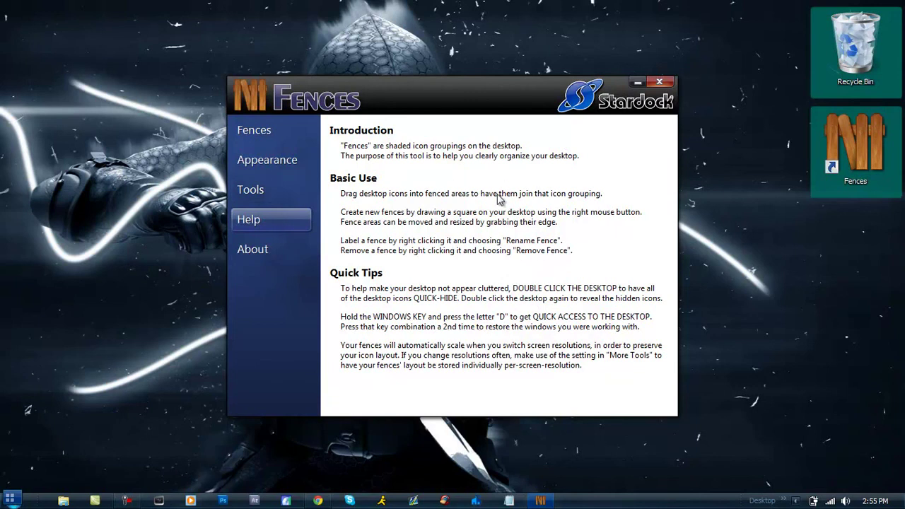
Apply the Bottom & Right (2 Fences) preset layout.
left_click(265, 133)
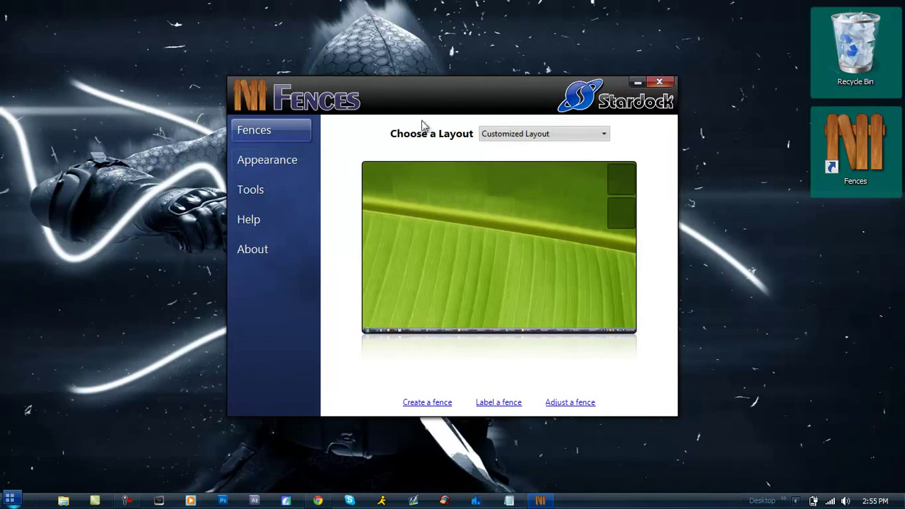
left_click(559, 133)
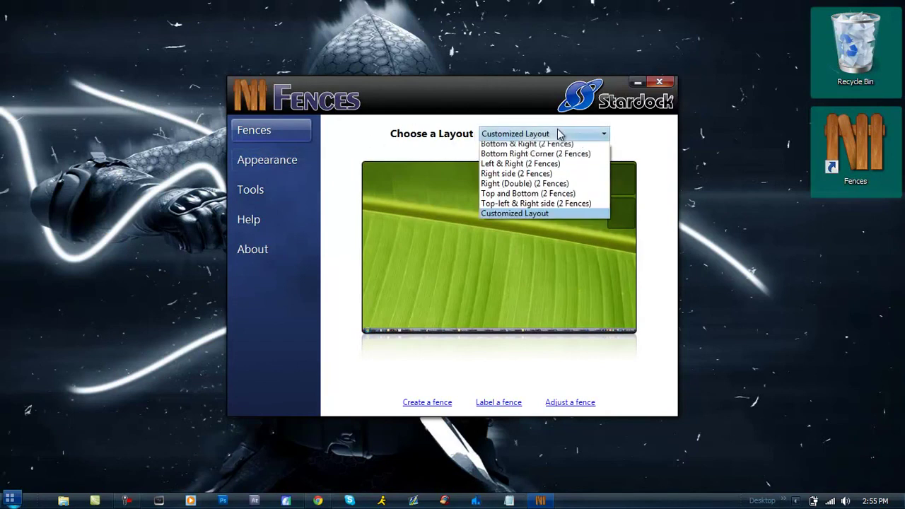
left_click(543, 156)
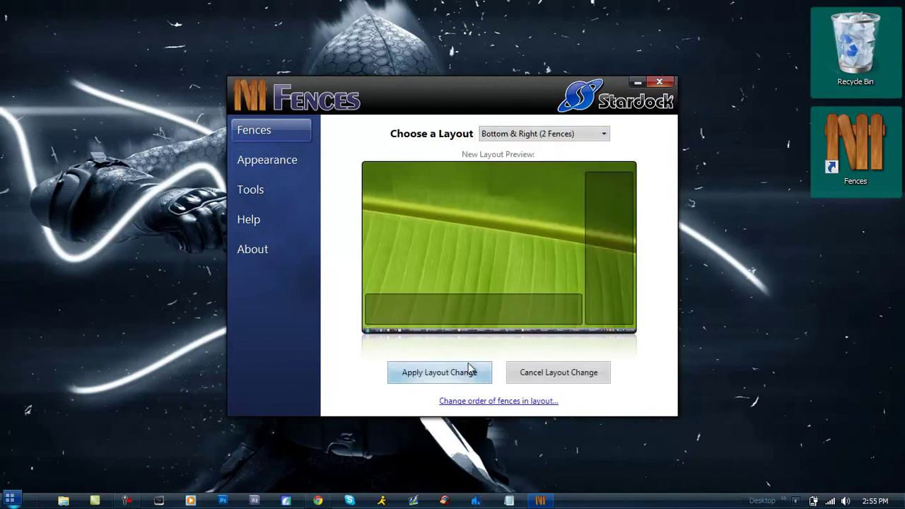
left_click(475, 373)
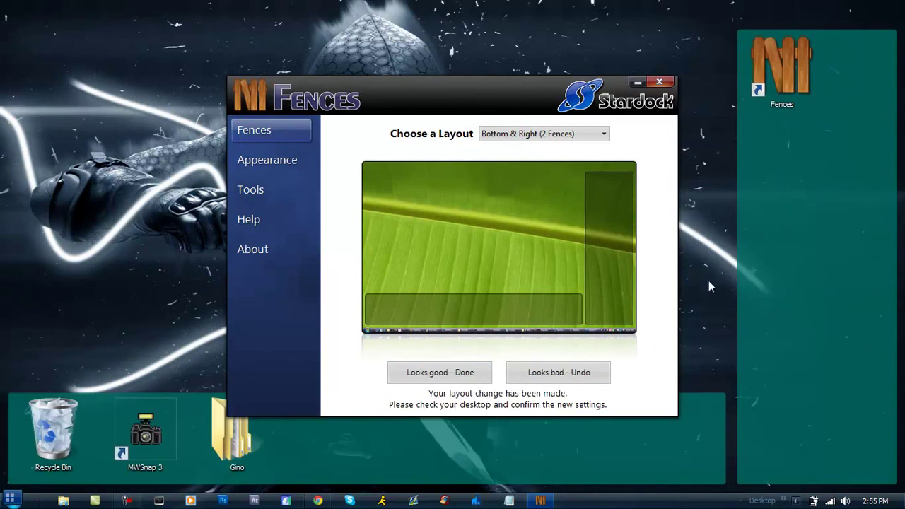
Preview Top and Bottom and Top-left & Right layouts, cancel, close settings, narrow the right fence.
left_click(571, 133)
left_click(545, 206)
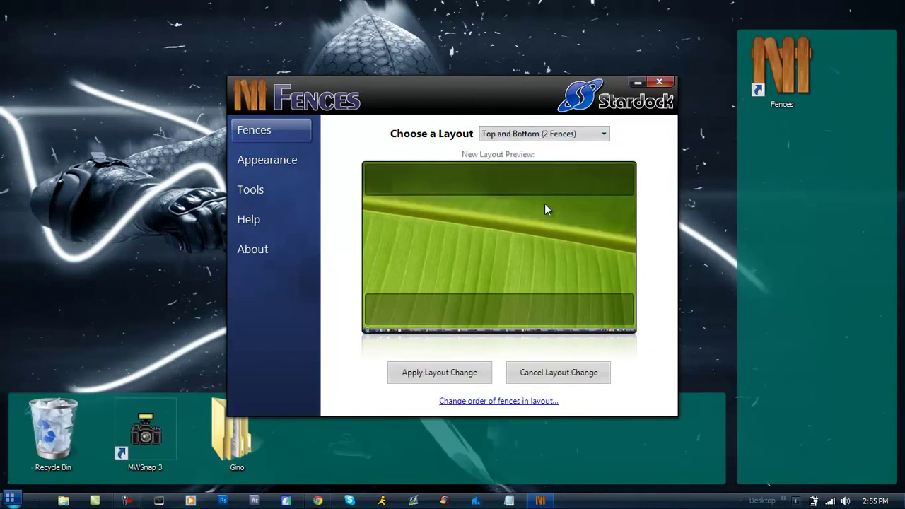
left_click(559, 134)
left_click(529, 211)
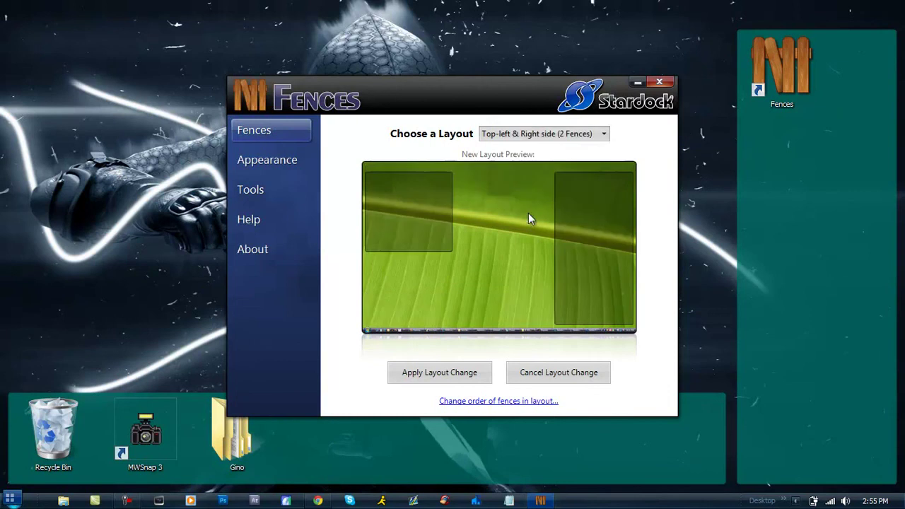
left_click(520, 374)
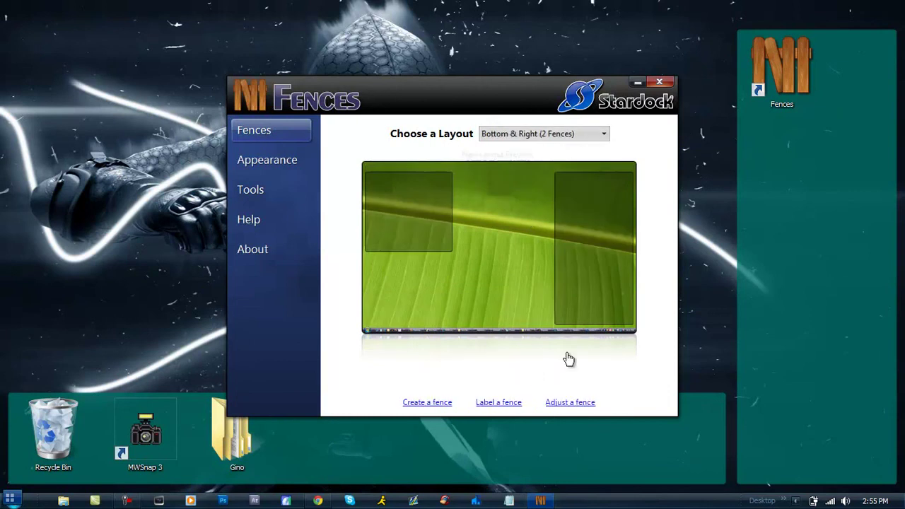
left_click(661, 83)
left_click_drag(737, 141, 806, 136)
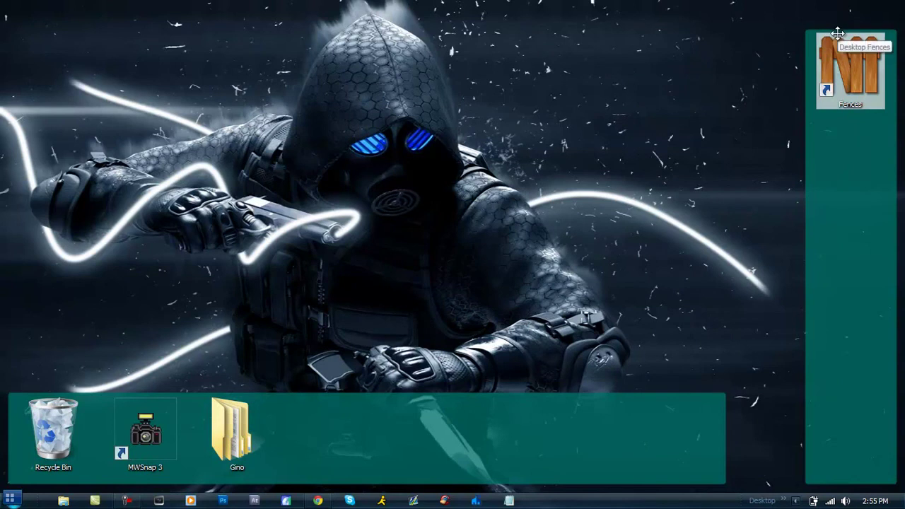
Shrink the right fence to a bottom-right box and the bottom fence to the Recycle Bin, then hide and reshow icons.
left_click_drag(818, 32, 818, 393)
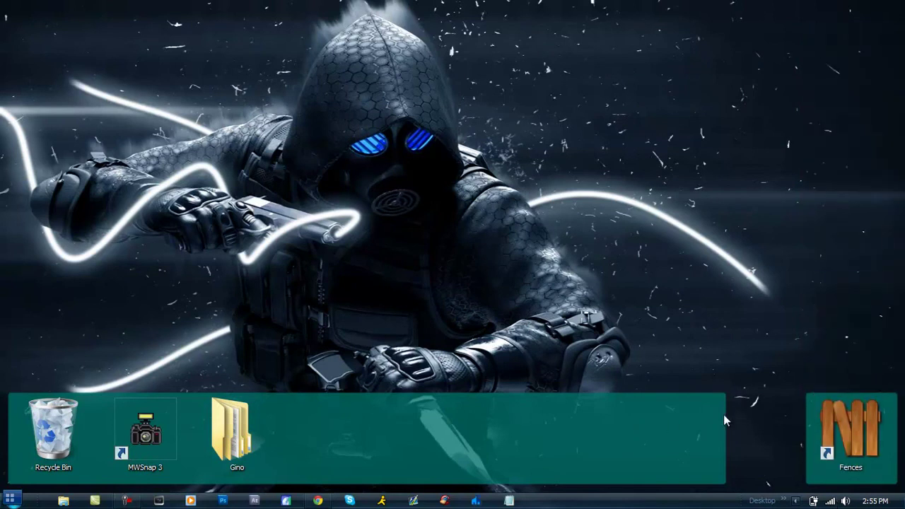
left_click_drag(724, 416, 99, 424)
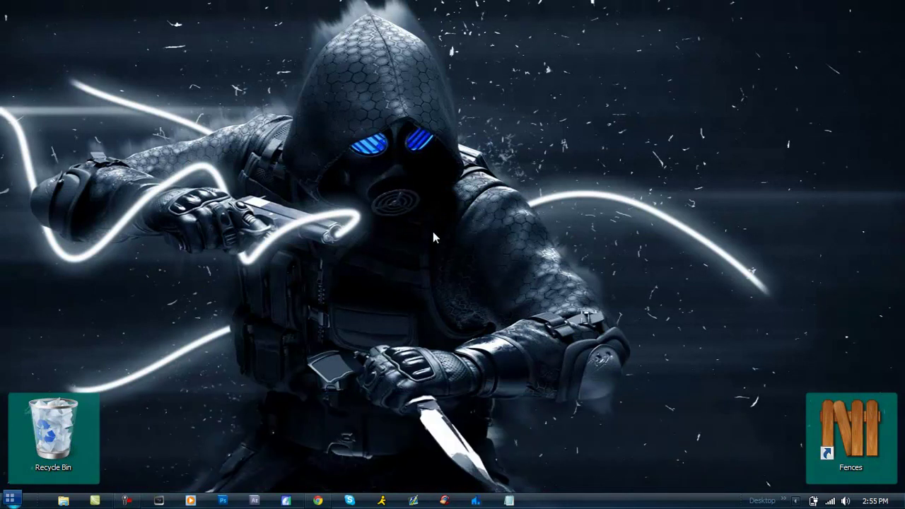
double_click(475, 198)
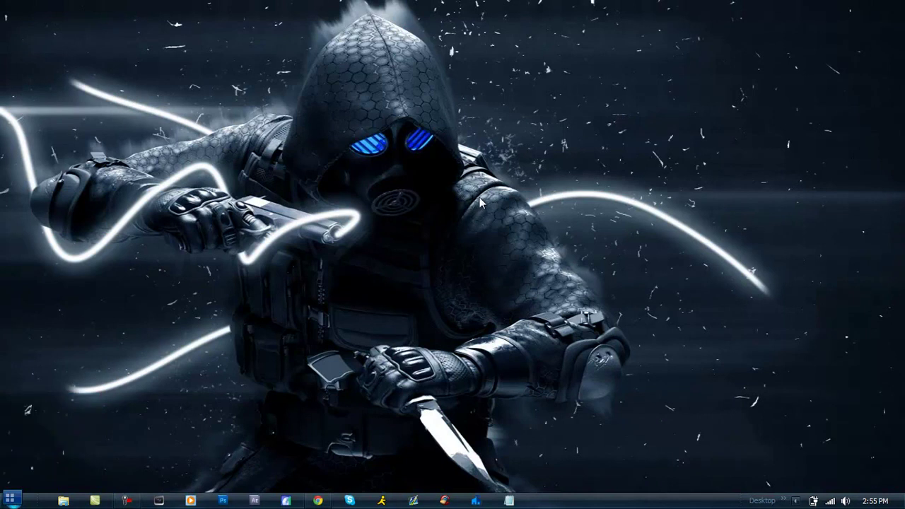
double_click(479, 199)
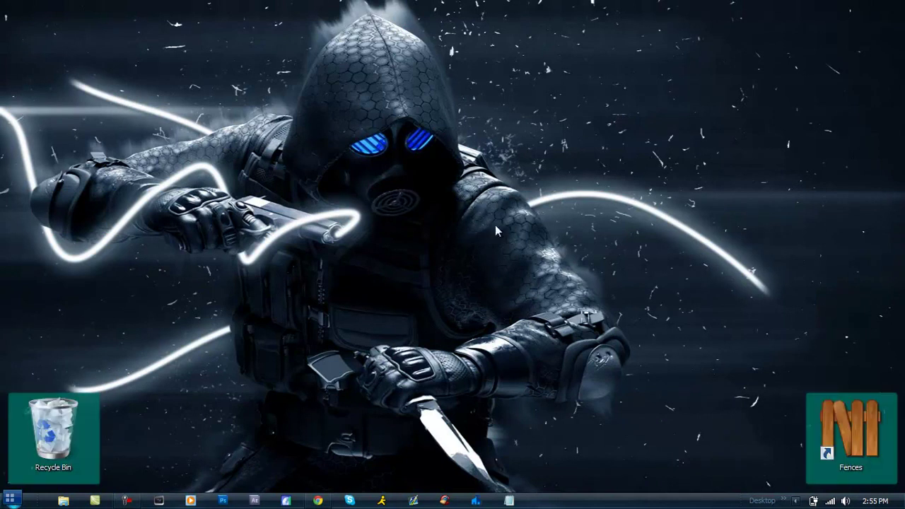
left_click(318, 501)
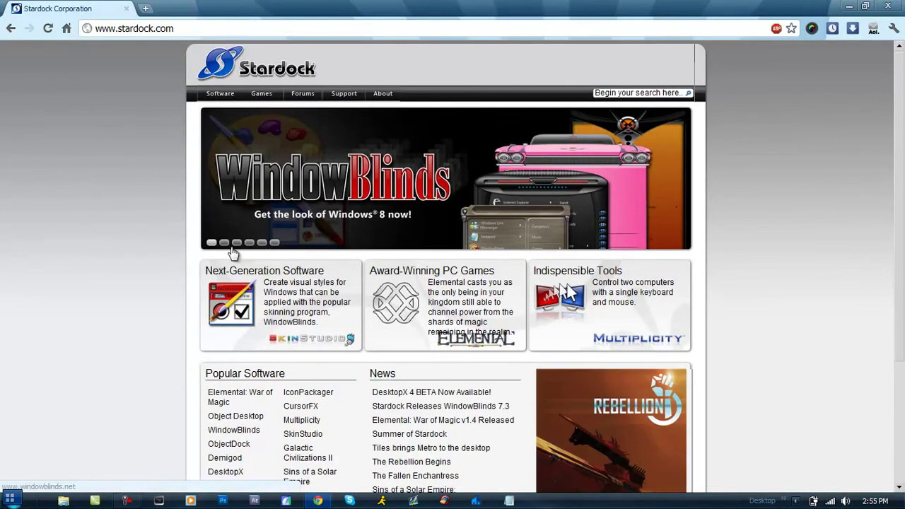
scroll(410, 255, "down", 2)
scroll(414, 255, "up", 2)
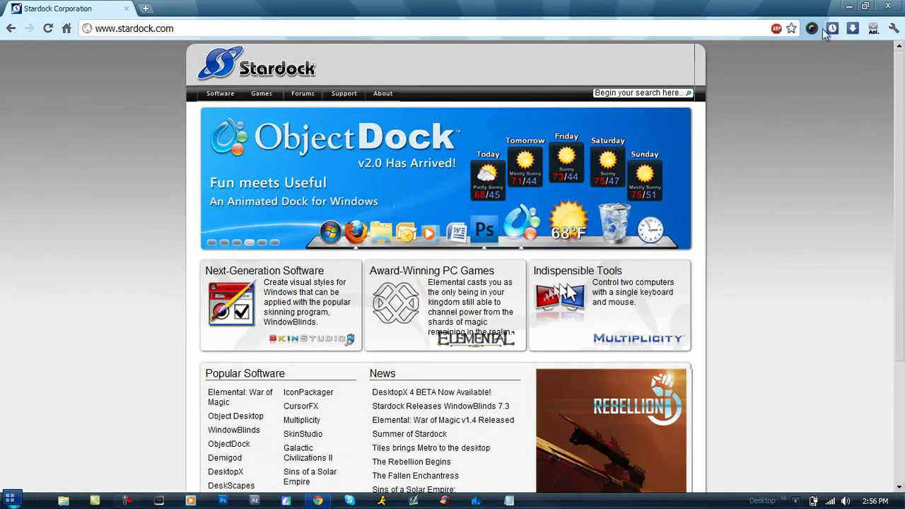
left_click(849, 6)
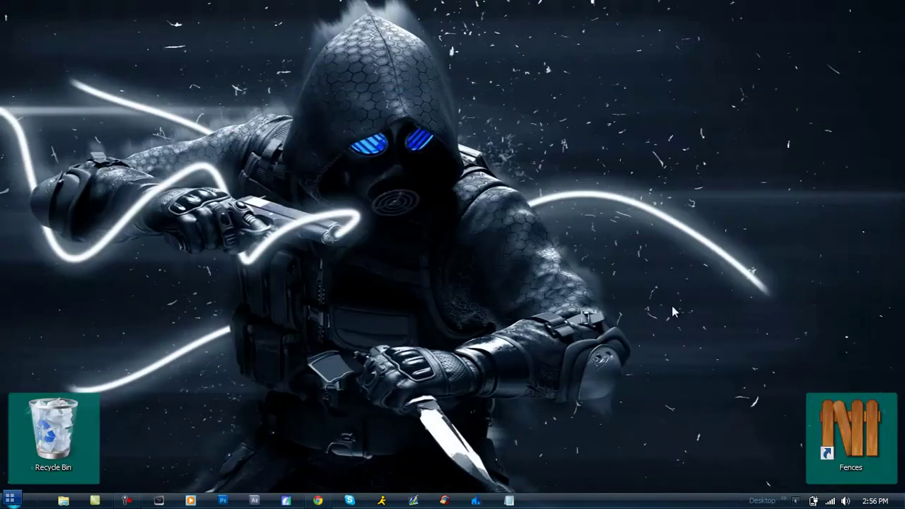